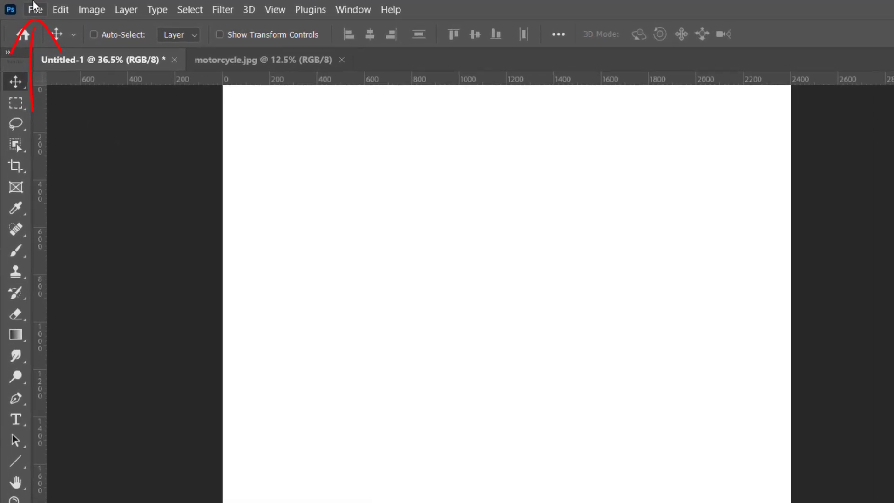
Step: Place the flower image from the Calibration folder in Udemy resources into the Untitled-1 document as an embedded object
click(24, 7)
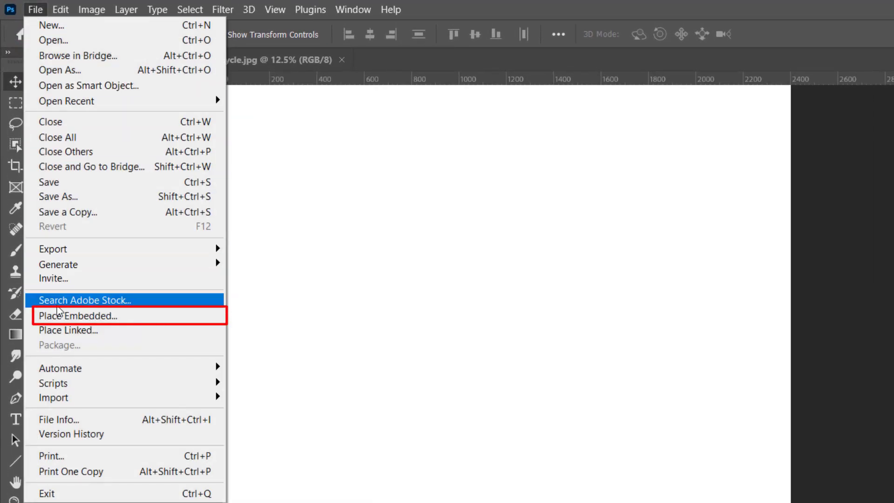
click(63, 316)
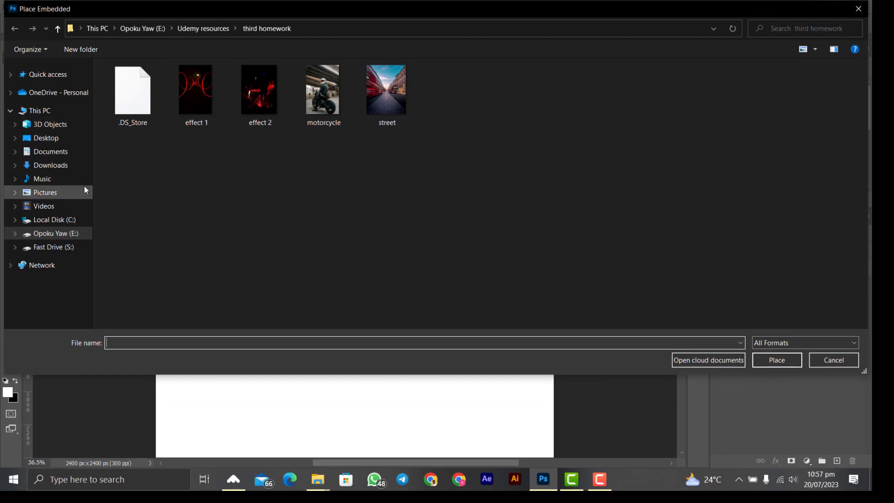
click(52, 154)
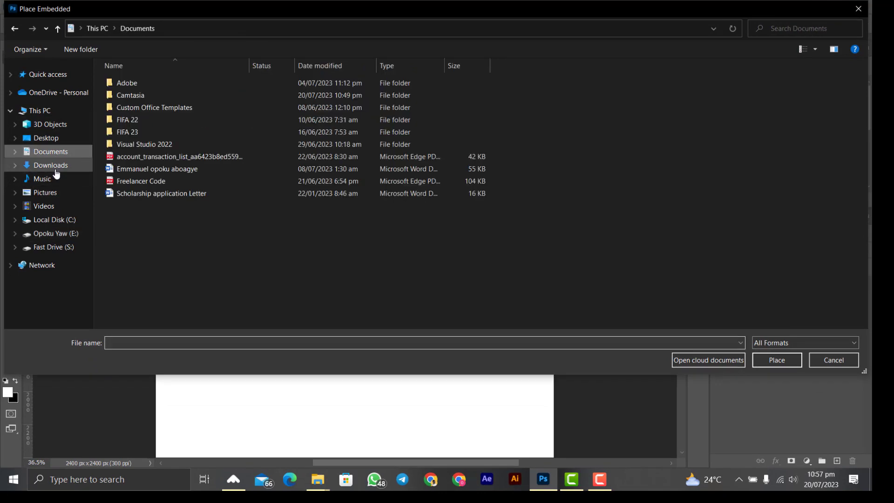
click(51, 166)
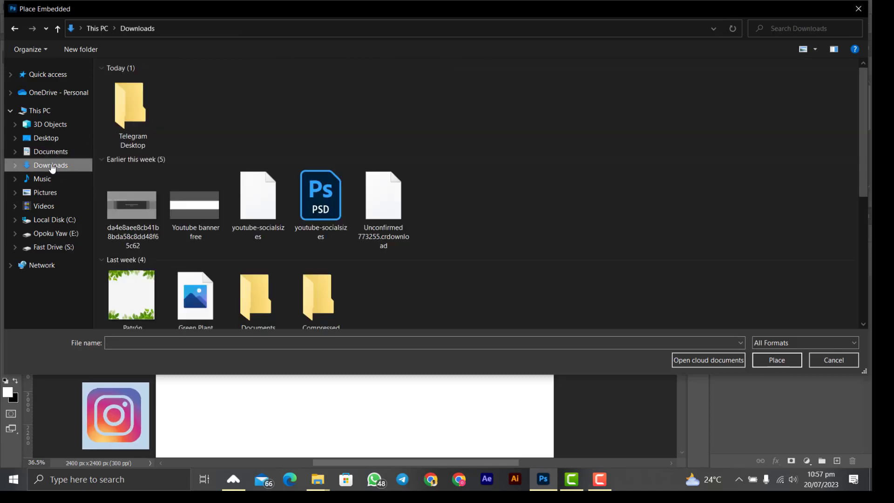
click(52, 219)
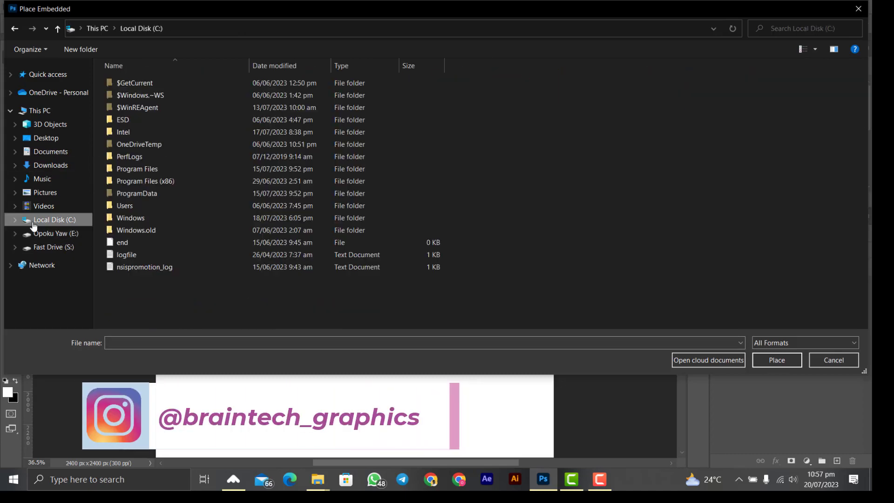
click(51, 247)
click(51, 233)
double_click(577, 260)
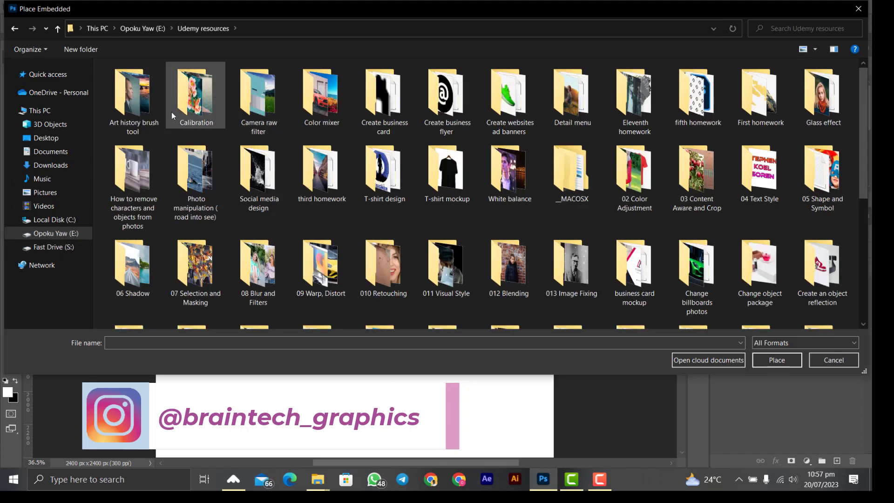
double_click(186, 107)
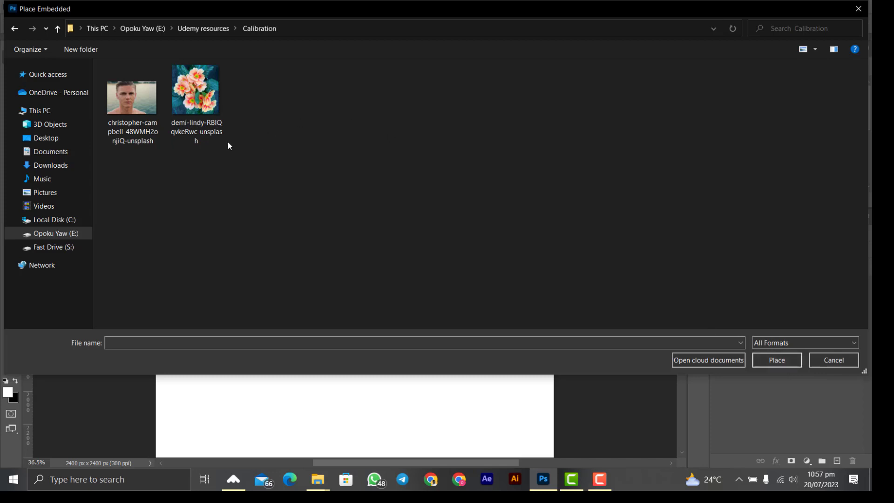
click(194, 110)
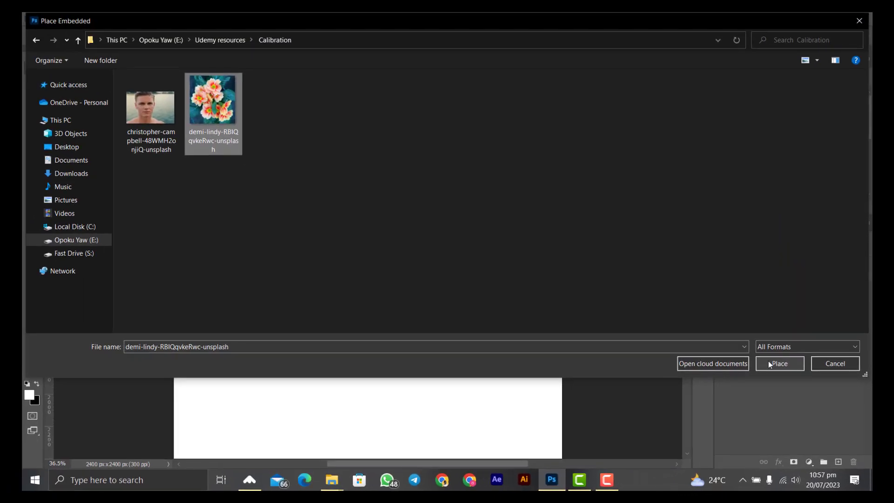
click(777, 364)
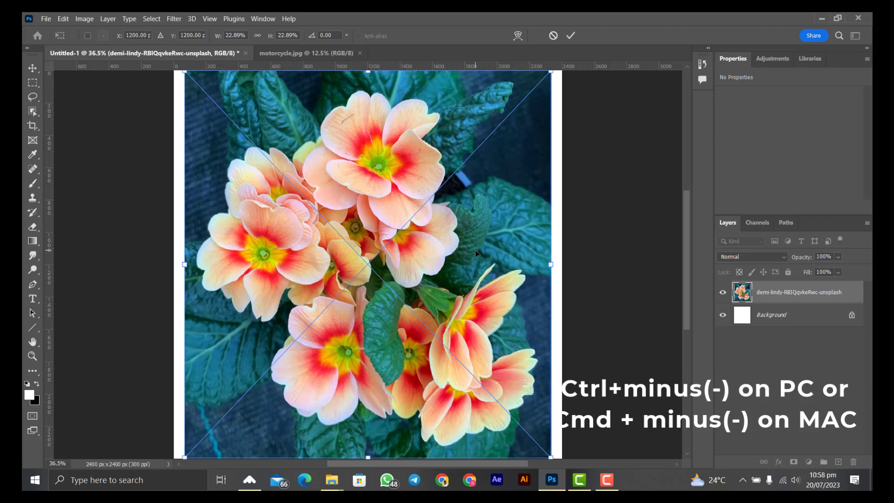
Step: Scale the placed flower image down to about 9.8%, commit the placement and move it to about the canvas centre
key(ctrl+minus)
key(ctrl+minus)
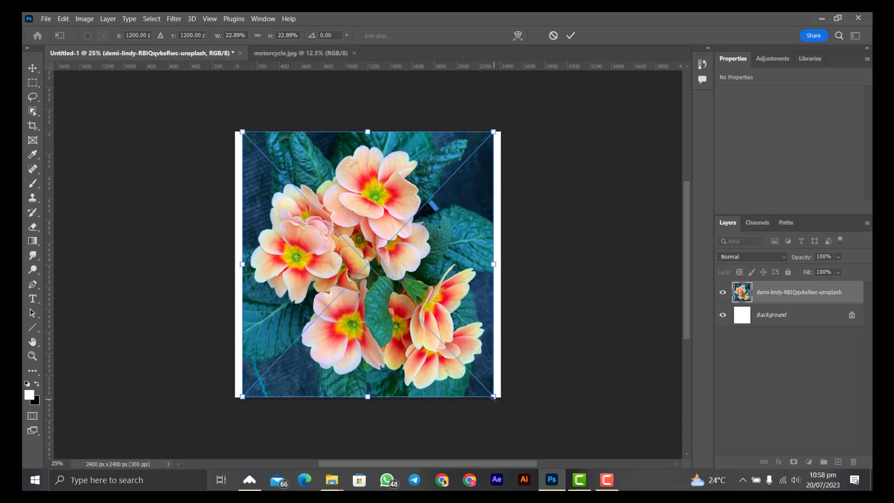
mouse_move(495, 398)
mouse_down()
mouse_move(512, 401)
mouse_move(365, 272)
mouse_move(490, 382)
mouse_move(442, 342)
mouse_move(395, 270)
mouse_move(368, 246)
mouse_move(346, 244)
mouse_up()
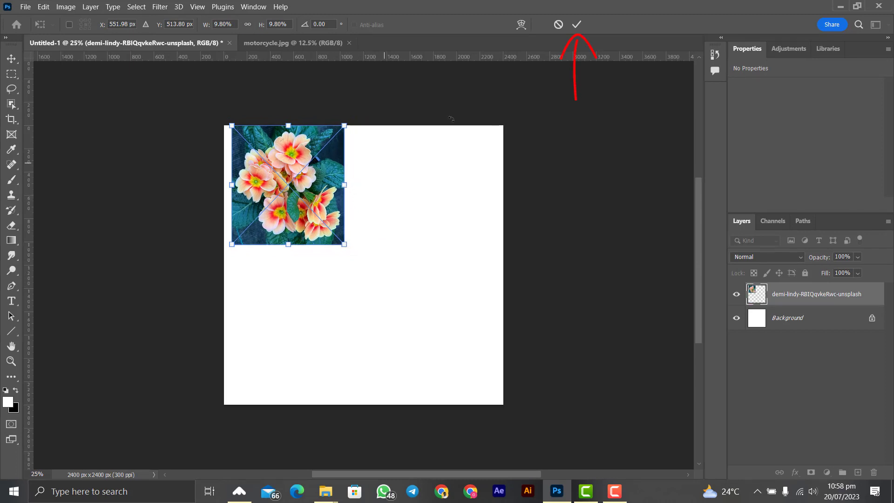
click(573, 26)
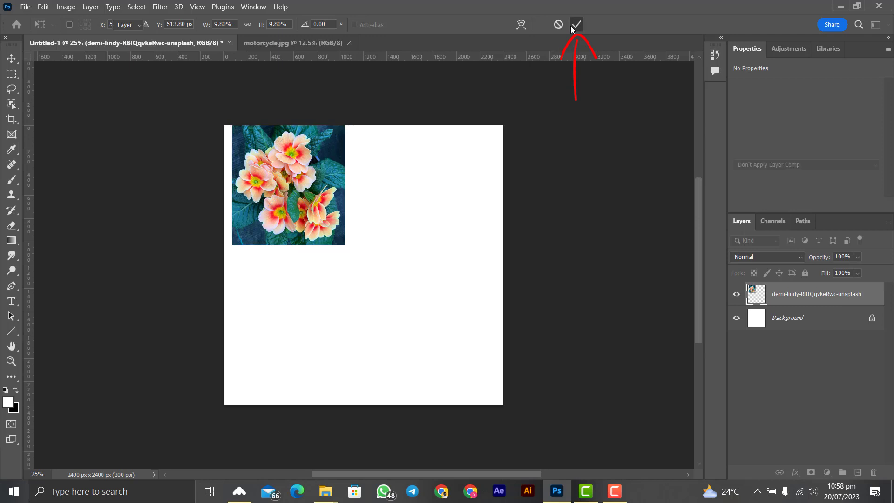
drag(333, 273, 375, 256)
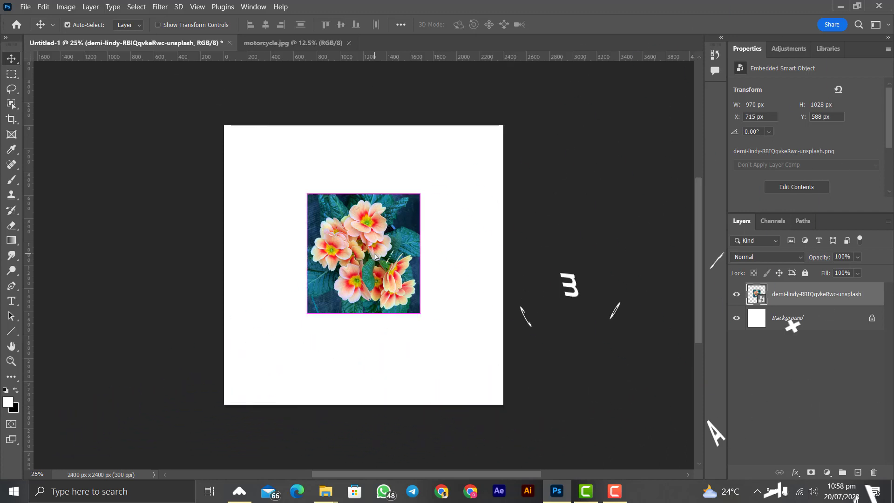
Step: Resize the flower image with Free Transform to about 9.59% scale and apply it
key(ctrl+t)
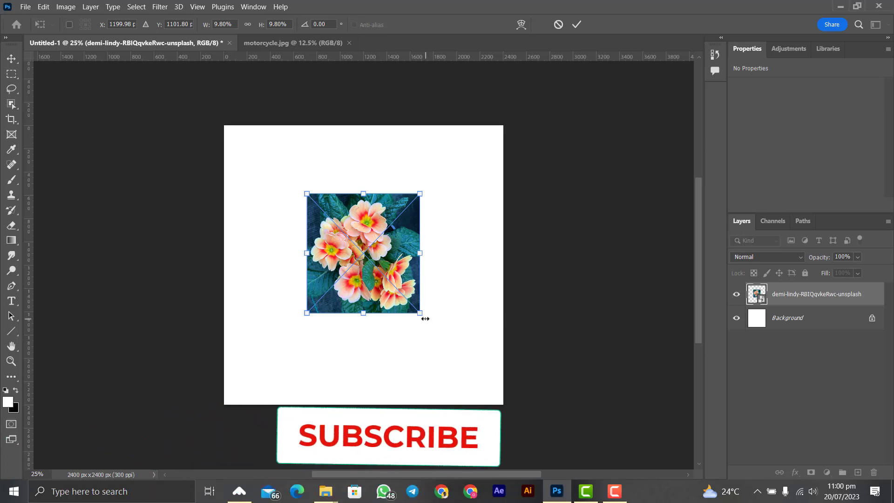
drag(420, 313, 433, 298)
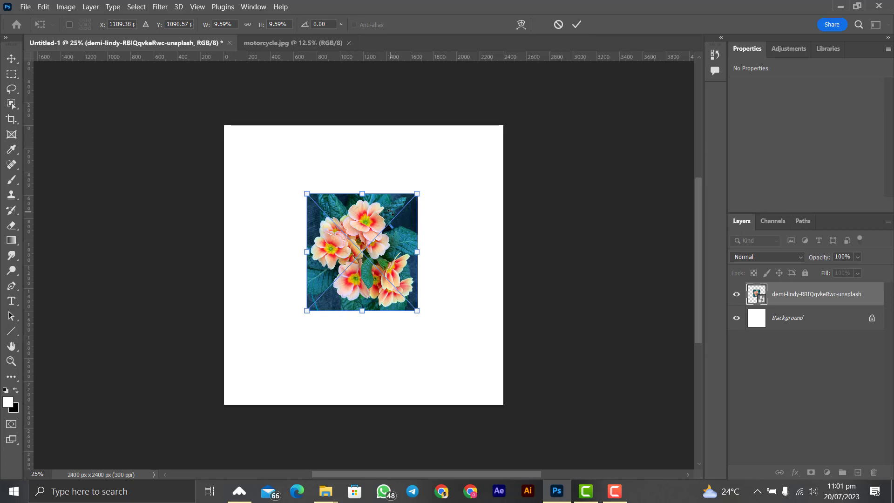
click(576, 25)
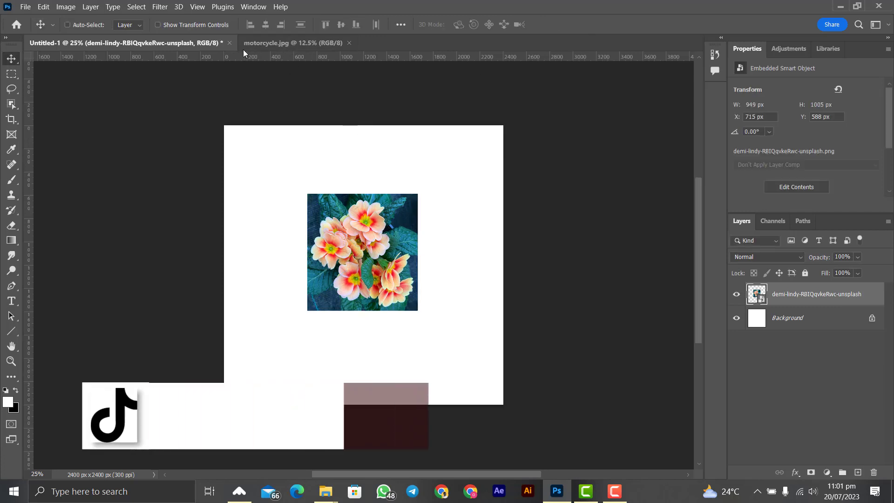
Step: Unlock the background layer of motorcycle.jpg and copy the photo into the Untitled-1 document
click(274, 46)
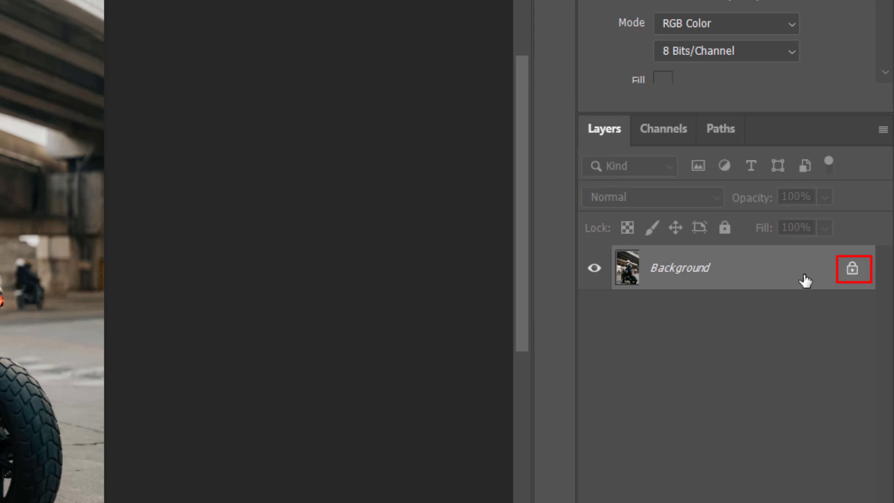
click(856, 276)
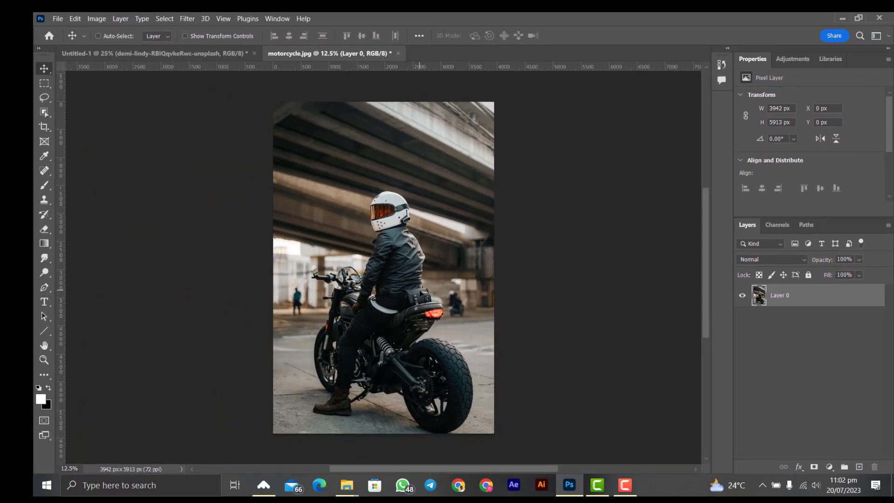
mouse_move(424, 296)
mouse_down()
mouse_move(211, 130)
mouse_move(187, 93)
mouse_move(180, 41)
mouse_move(162, 54)
mouse_move(434, 302)
mouse_up()
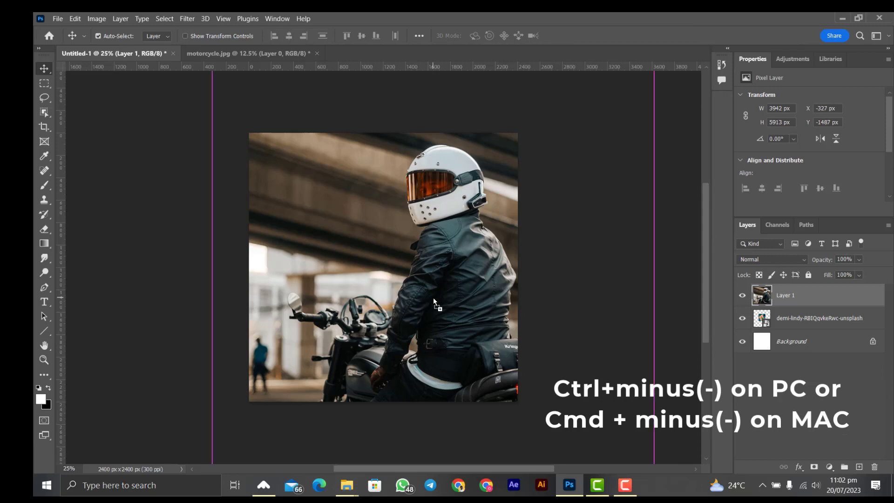
Step: Scale the motorcycle photo down with Free Transform to about 33.46%, centred on the canvas
key(ctrl+minus)
key(ctrl+minus)
key(ctrl+minus)
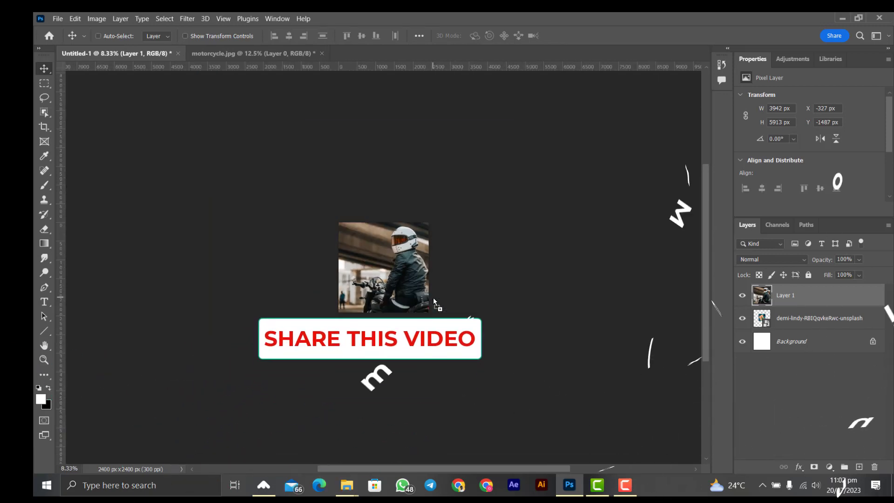
key(ctrl)
key(ctrl+t)
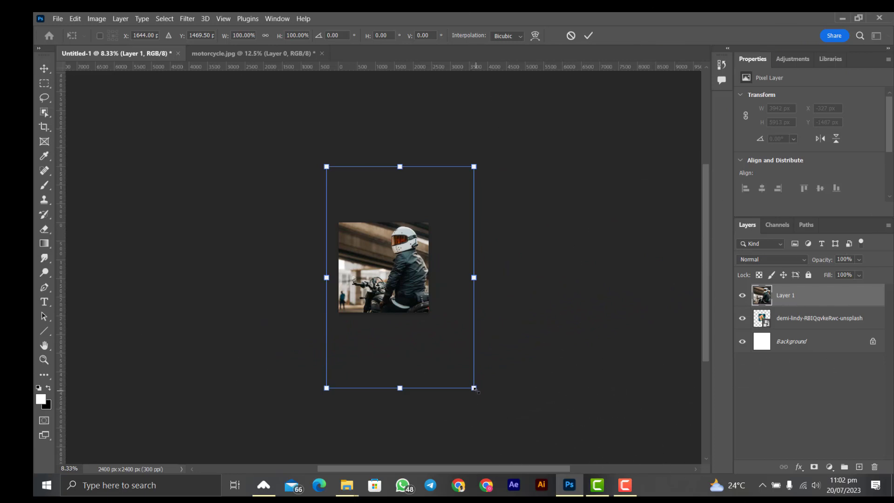
drag(474, 388, 399, 292)
drag(399, 292, 400, 298)
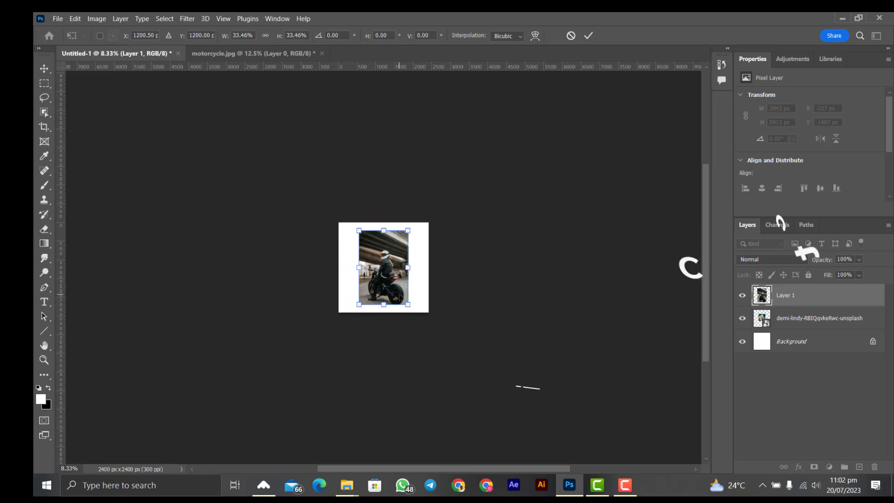
Step: Move the motorcycle photo to the right half of the canvas, at about X 1190, Y 211 px, and apply the transform
key(ctrl+0)
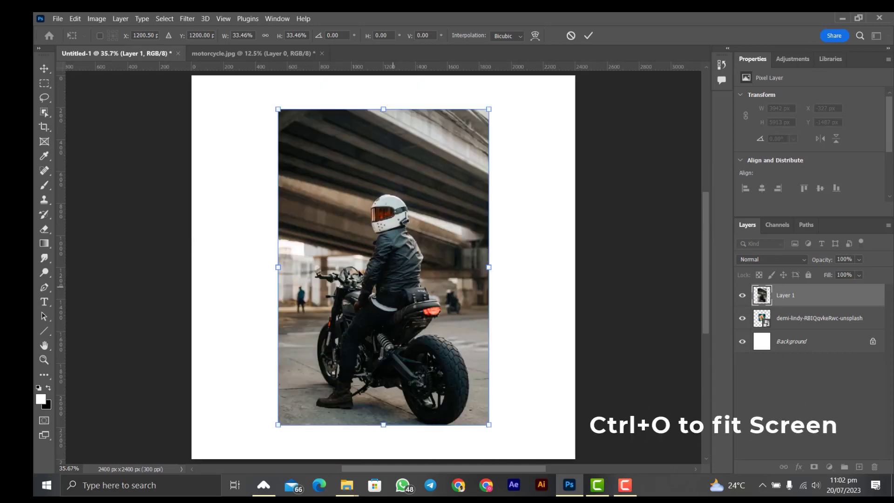
drag(377, 215, 481, 215)
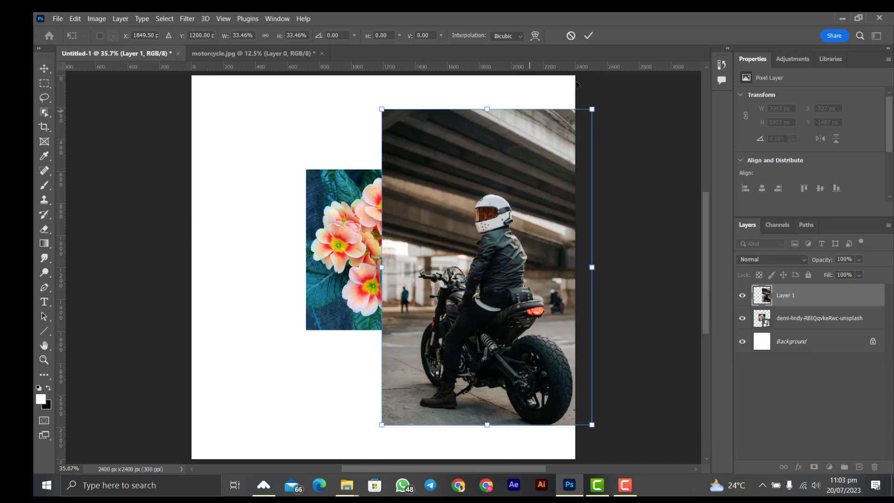
click(589, 36)
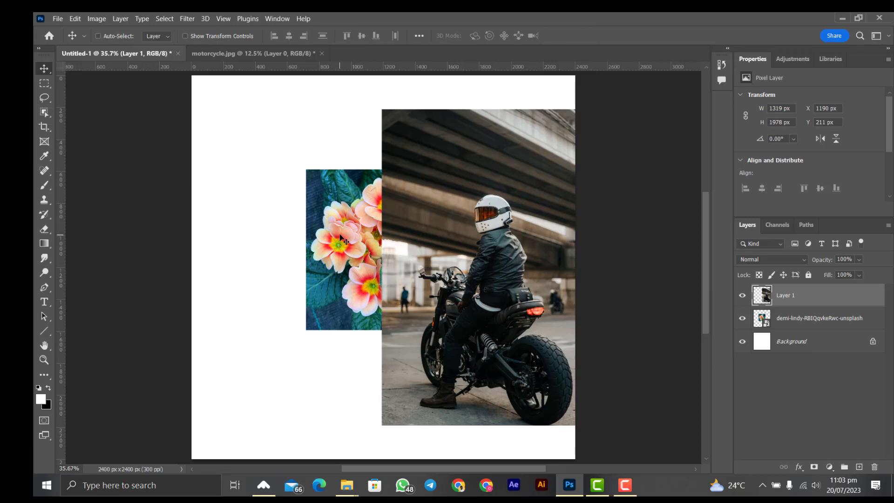
Step: Move the flower image layer to the left of the motorcycle photo, at about X 101, Y 647 px
click(786, 321)
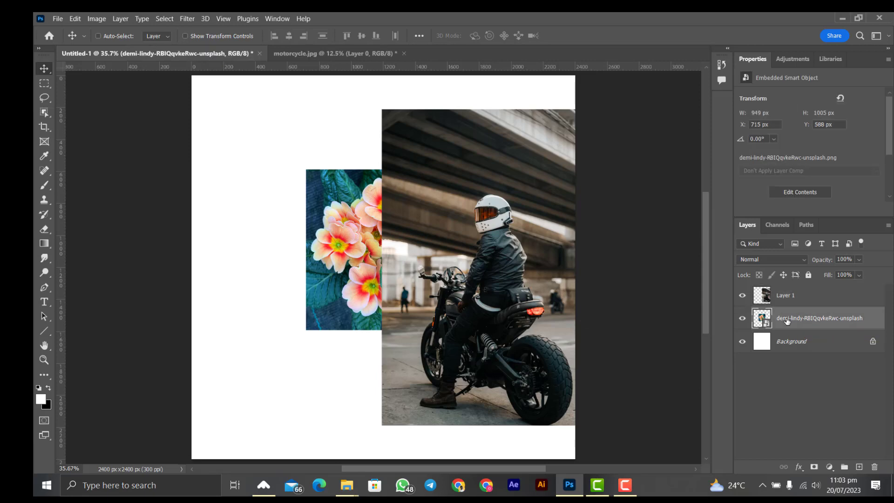
drag(300, 260, 243, 202)
drag(244, 201, 233, 224)
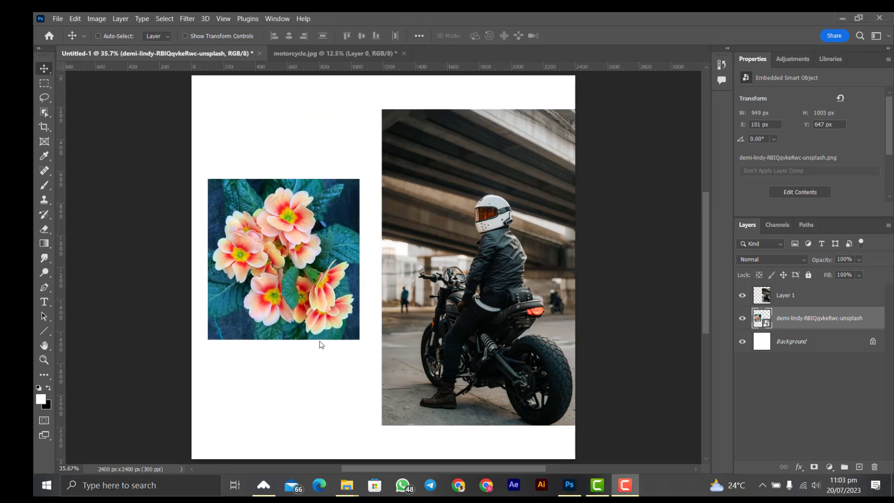